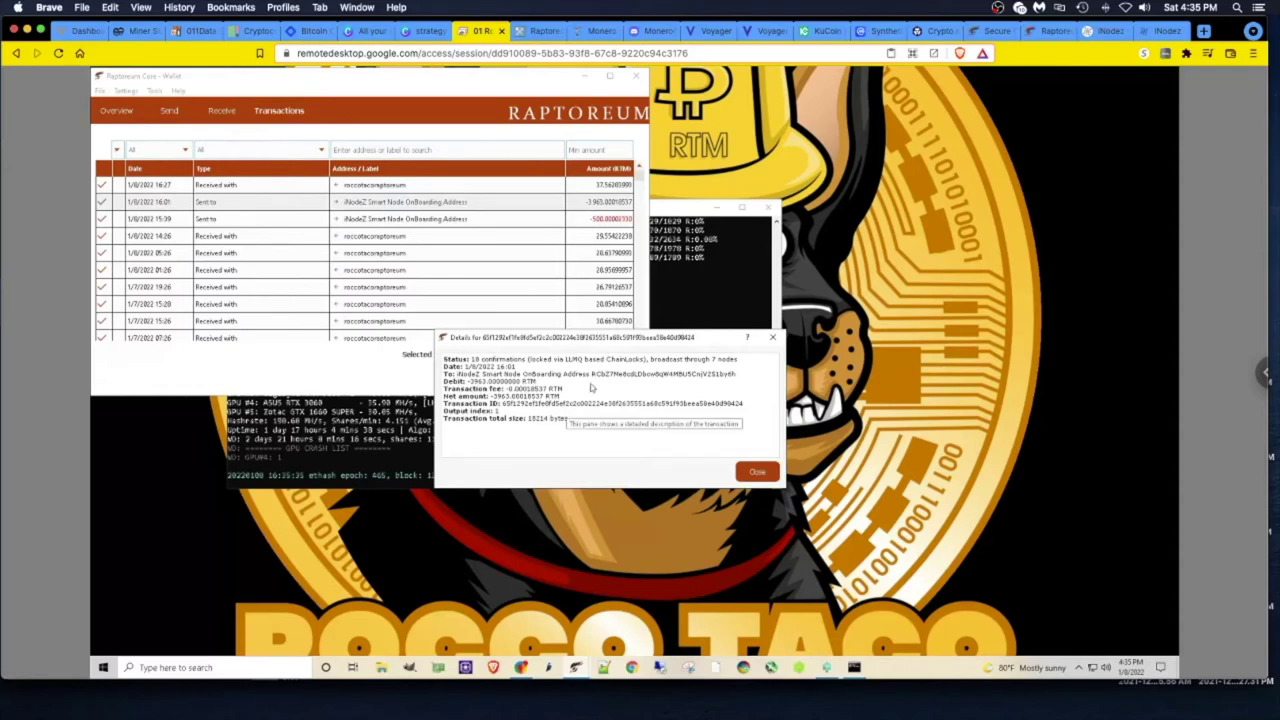
- Close the wallet's transaction details and switch to the iNodez settings page to review the currency and compound stacking options
click(757, 472)
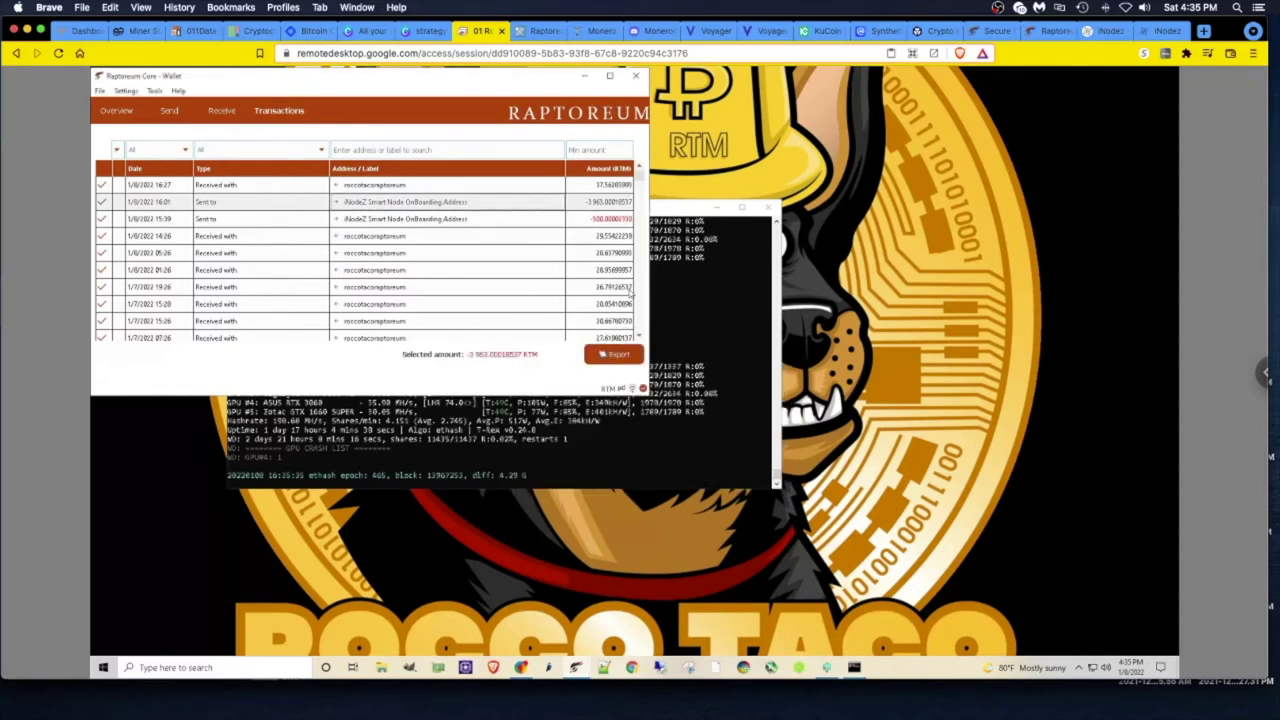
click(1158, 32)
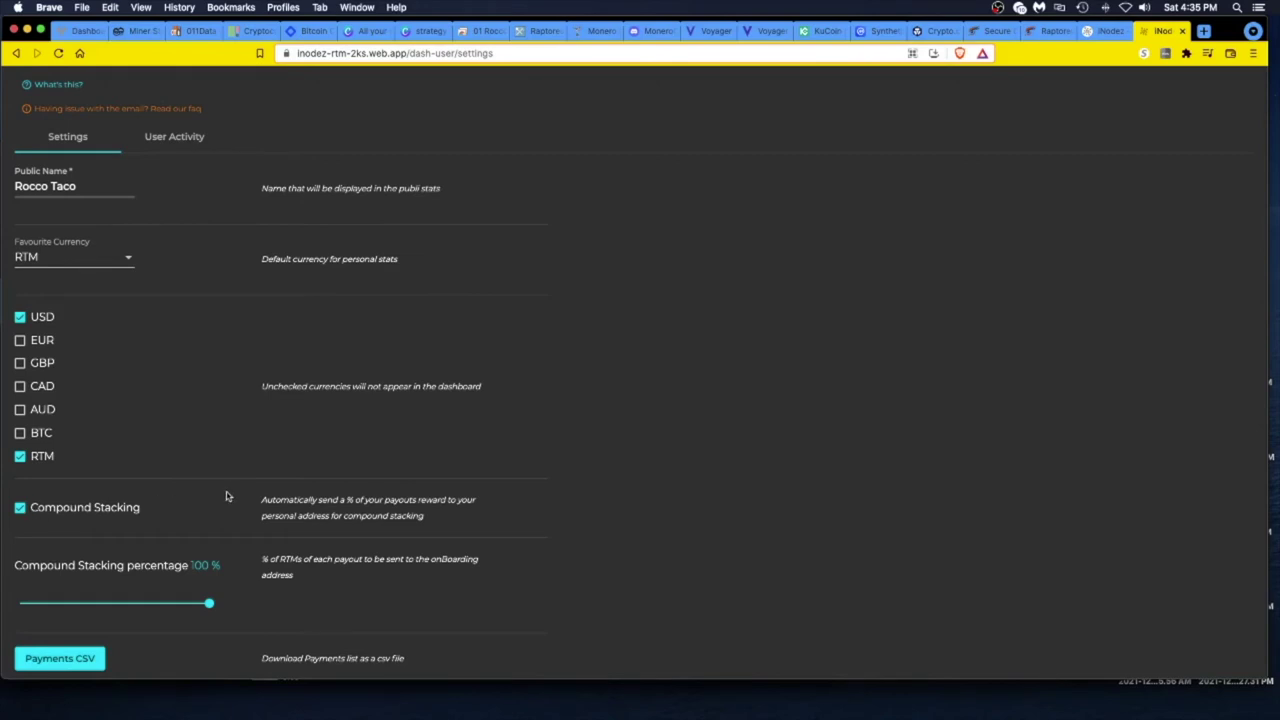
scroll(263, 500, up, 2)
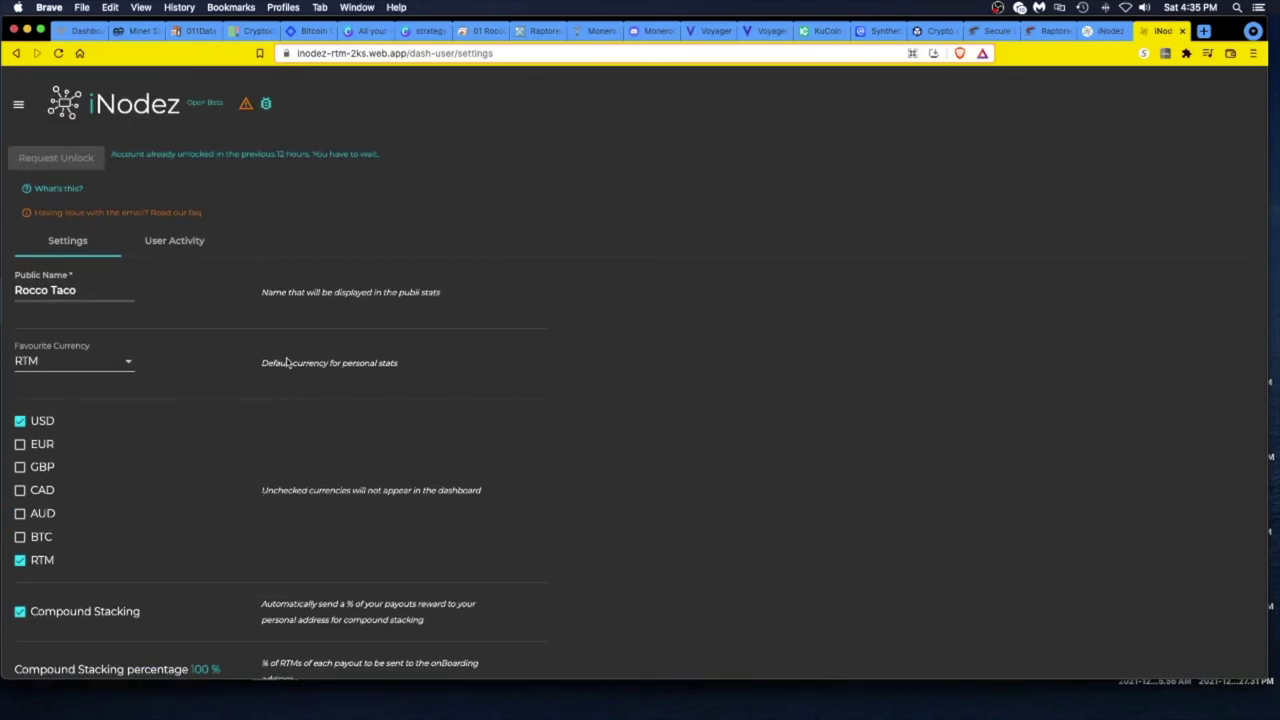
scroll(270, 405, down, 3)
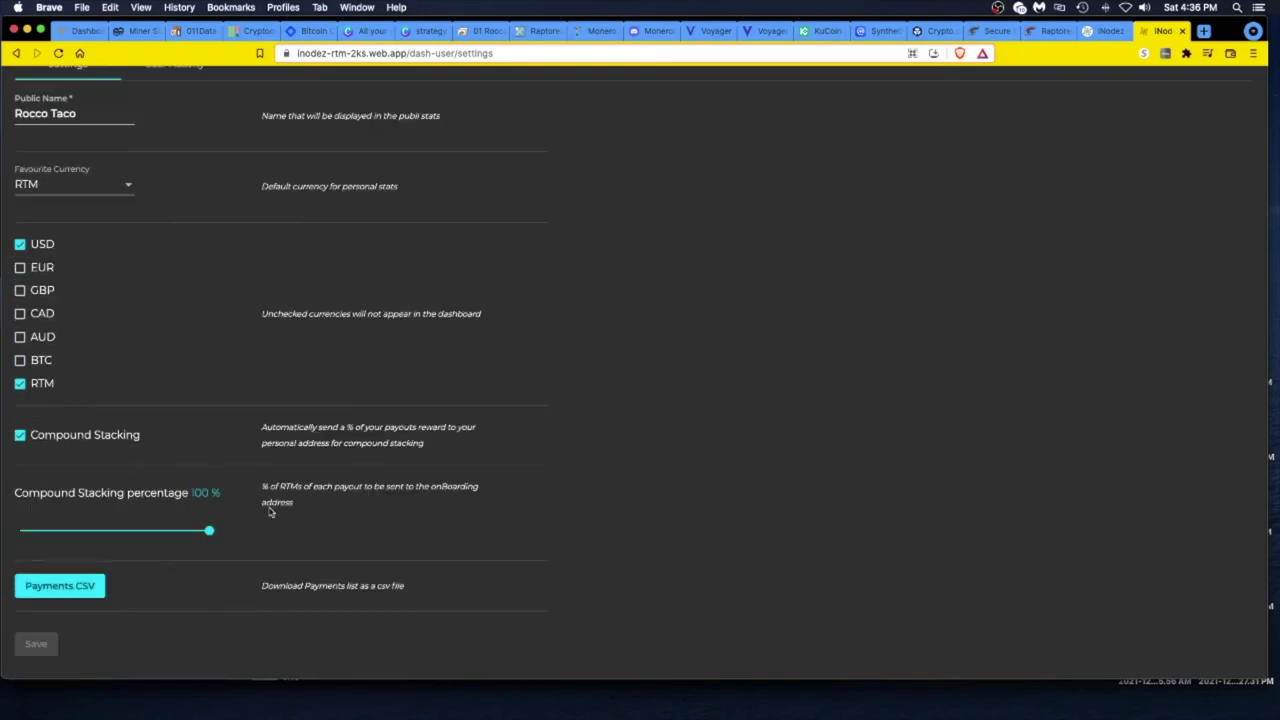
scroll(357, 524, up, 3)
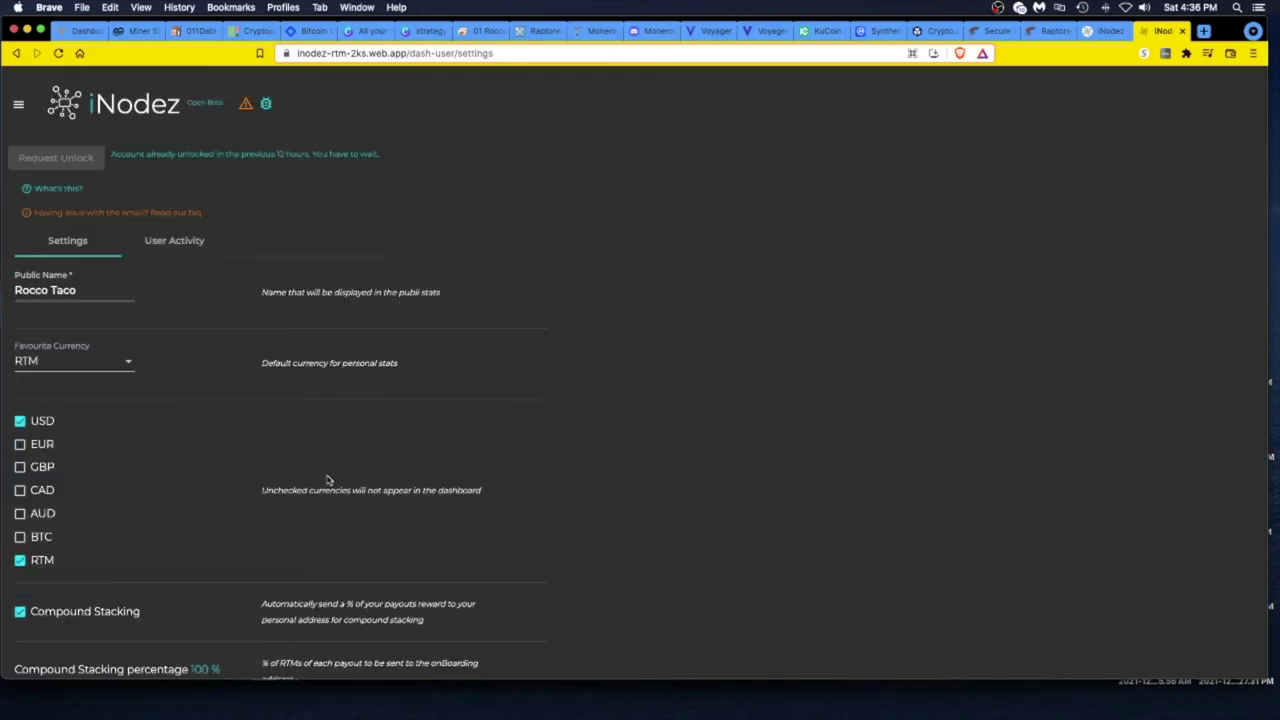
- Open the iNodez Addresses page to view the personal onboarding address and its balance
click(19, 107)
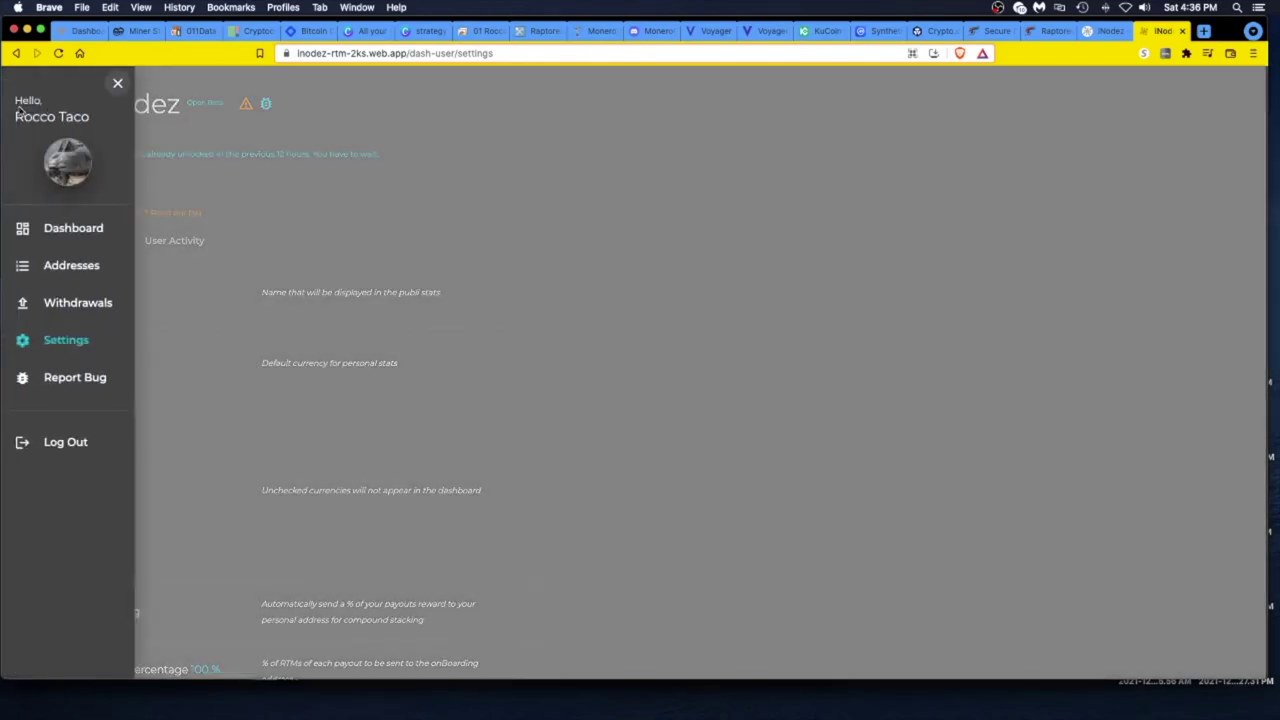
click(60, 267)
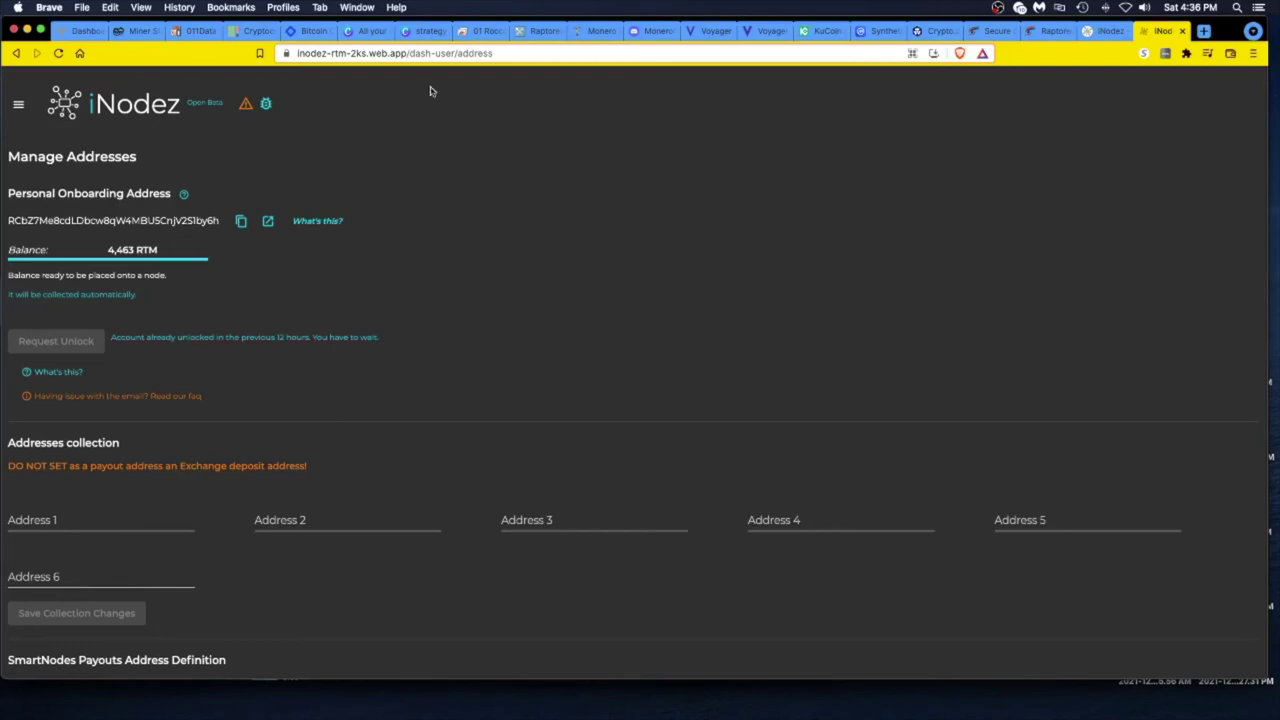
- Switch to the Raptoreum Docs and look over the Smartnode Guide's introduction and video guide section
click(1044, 32)
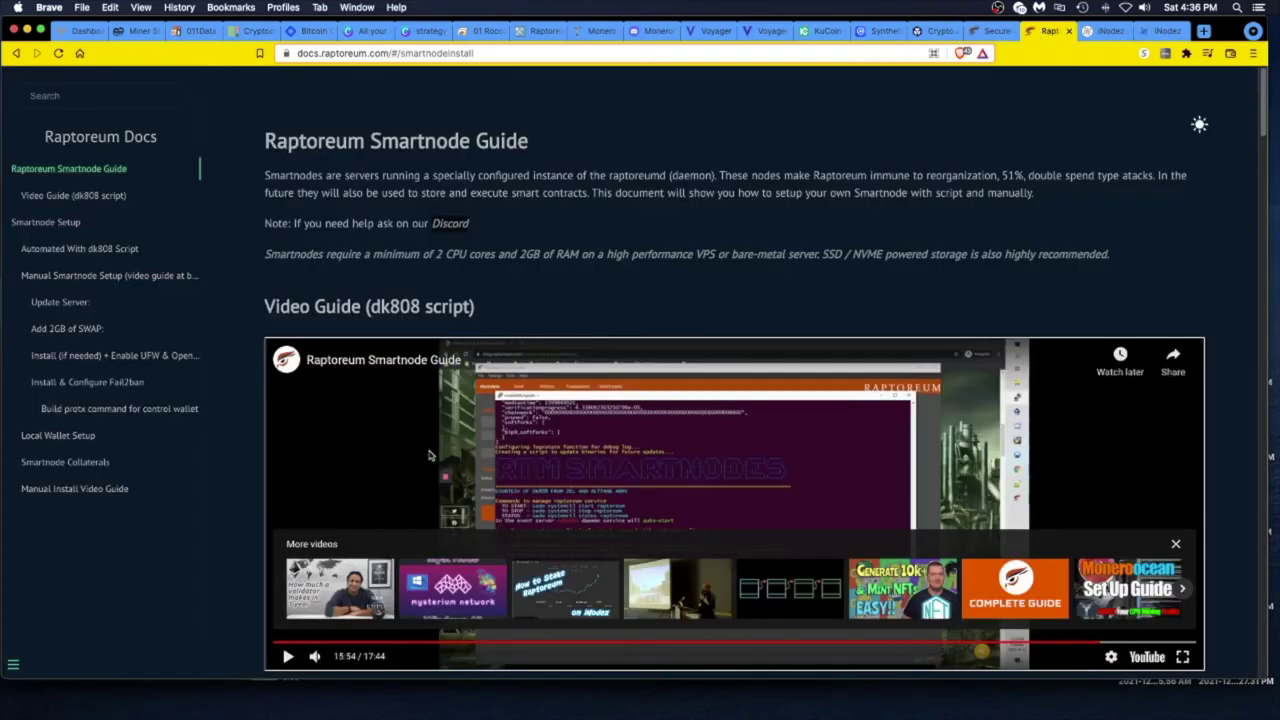
scroll(564, 453, down, 1)
scroll(564, 456, down, 1)
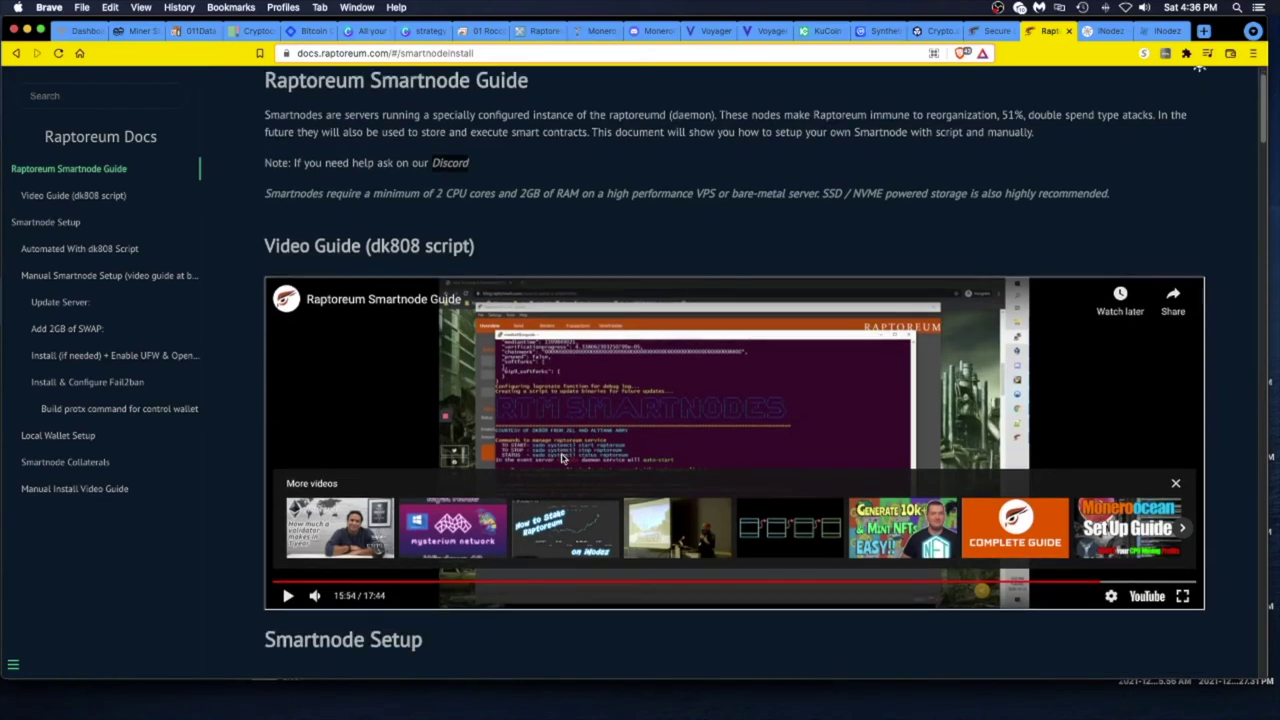
scroll(558, 466, up, 2)
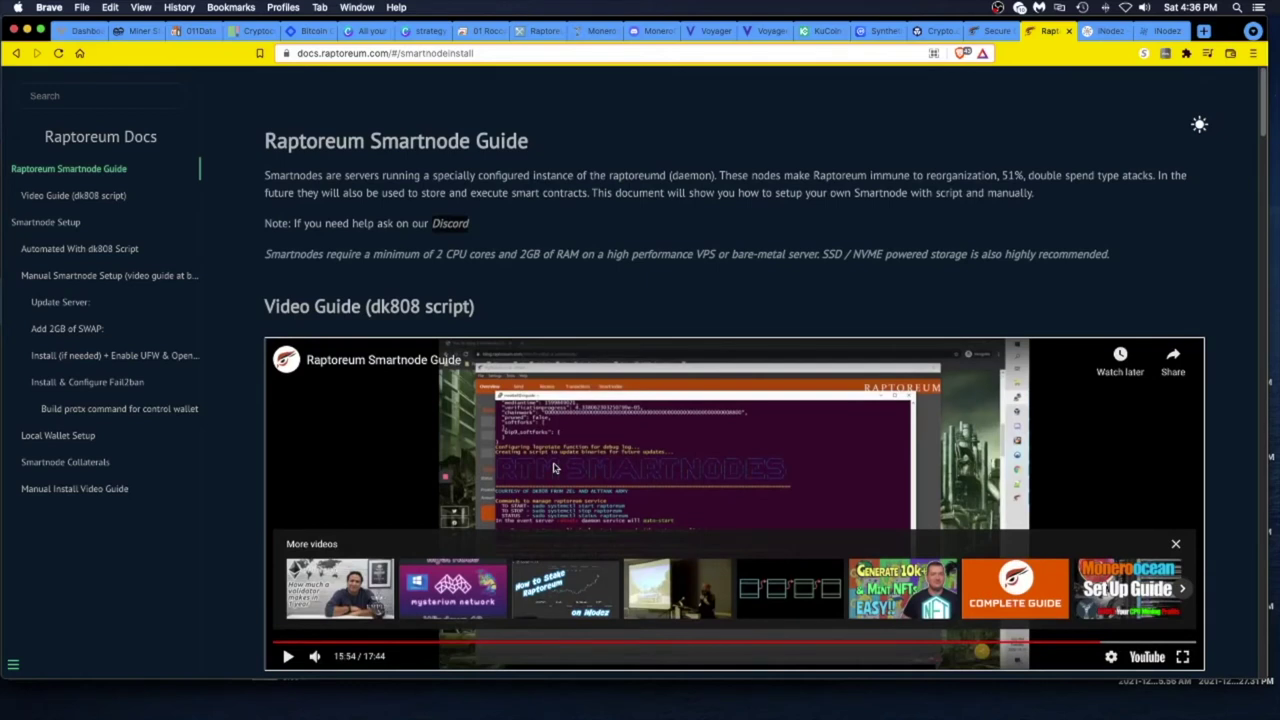
- Return to the iNodez Manage Addresses page and review the onboarding balance and account unlock status
click(1161, 32)
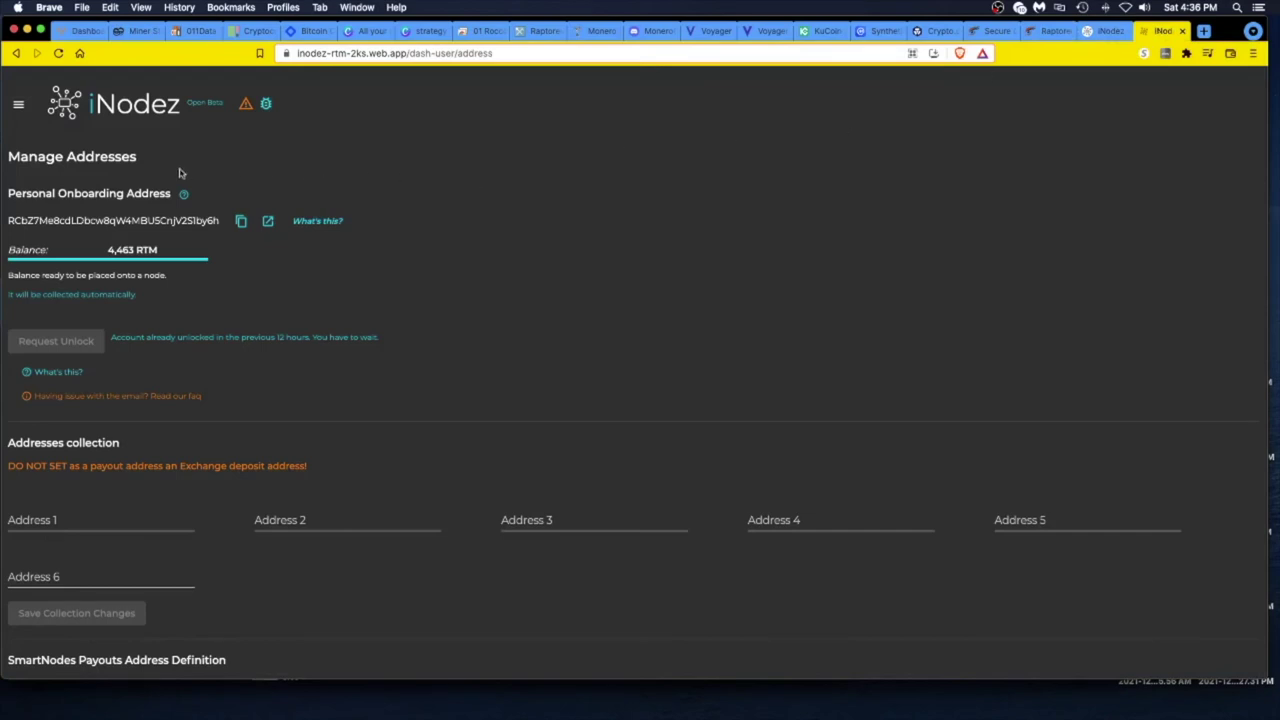
click(18, 104)
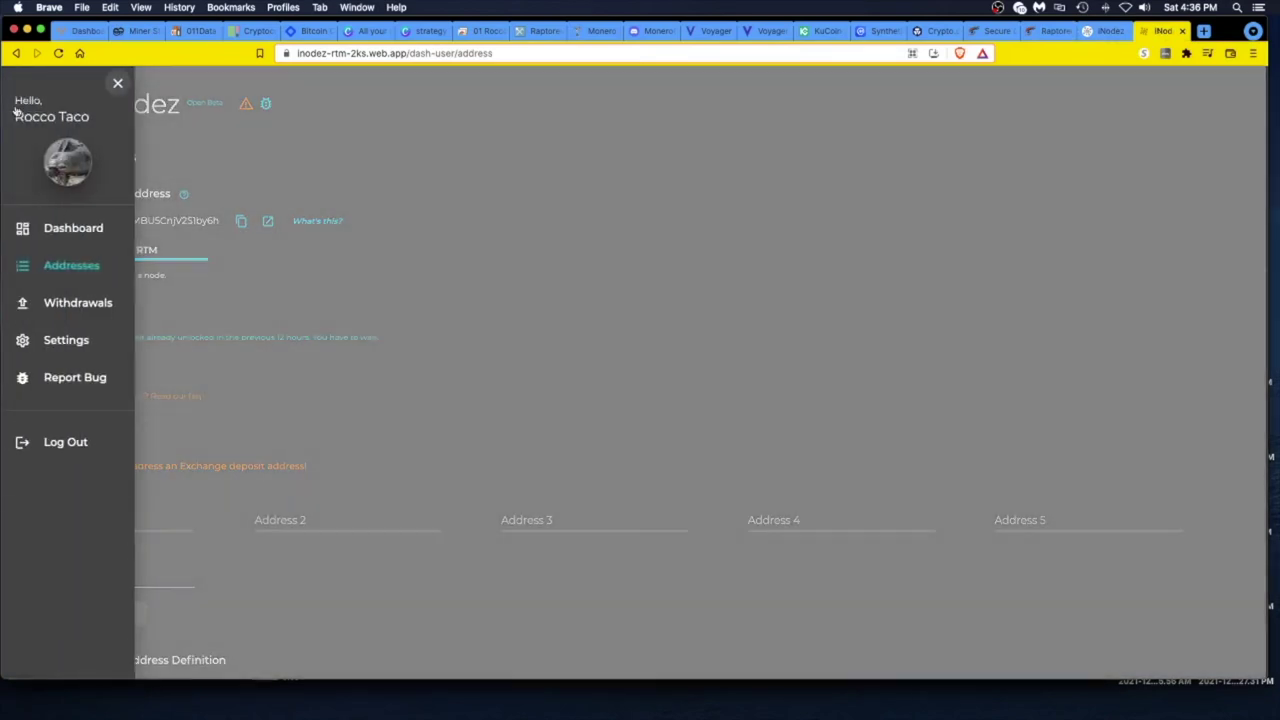
click(479, 193)
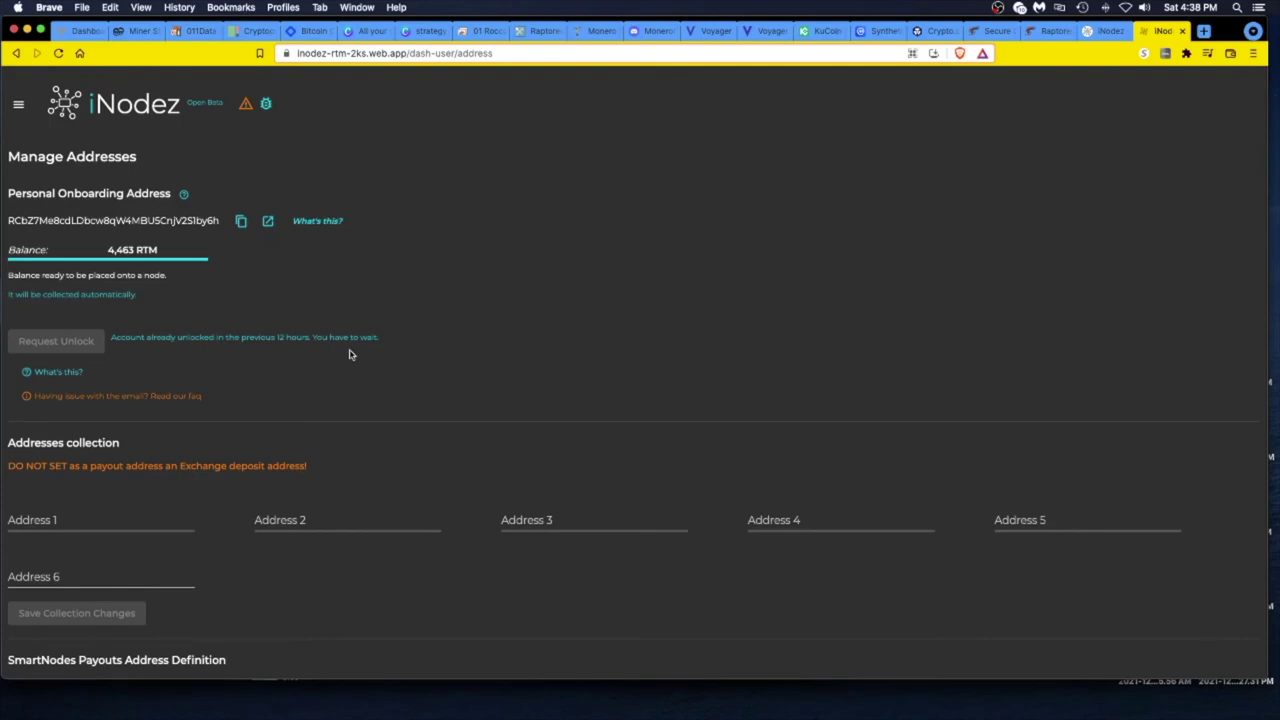
scroll(372, 390, down, 1)
scroll(372, 392, up, 1)
- Review the compound stacking options in the iNodez settings and check the account's login activity list
click(18, 104)
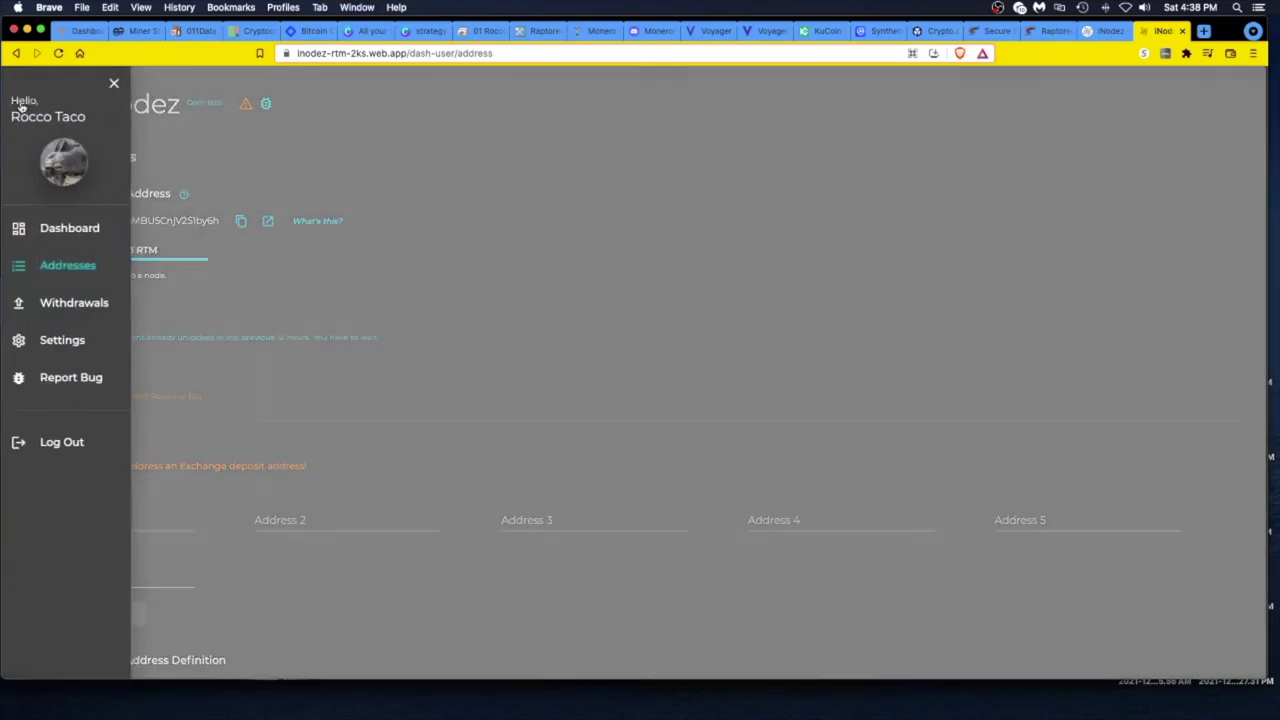
click(57, 341)
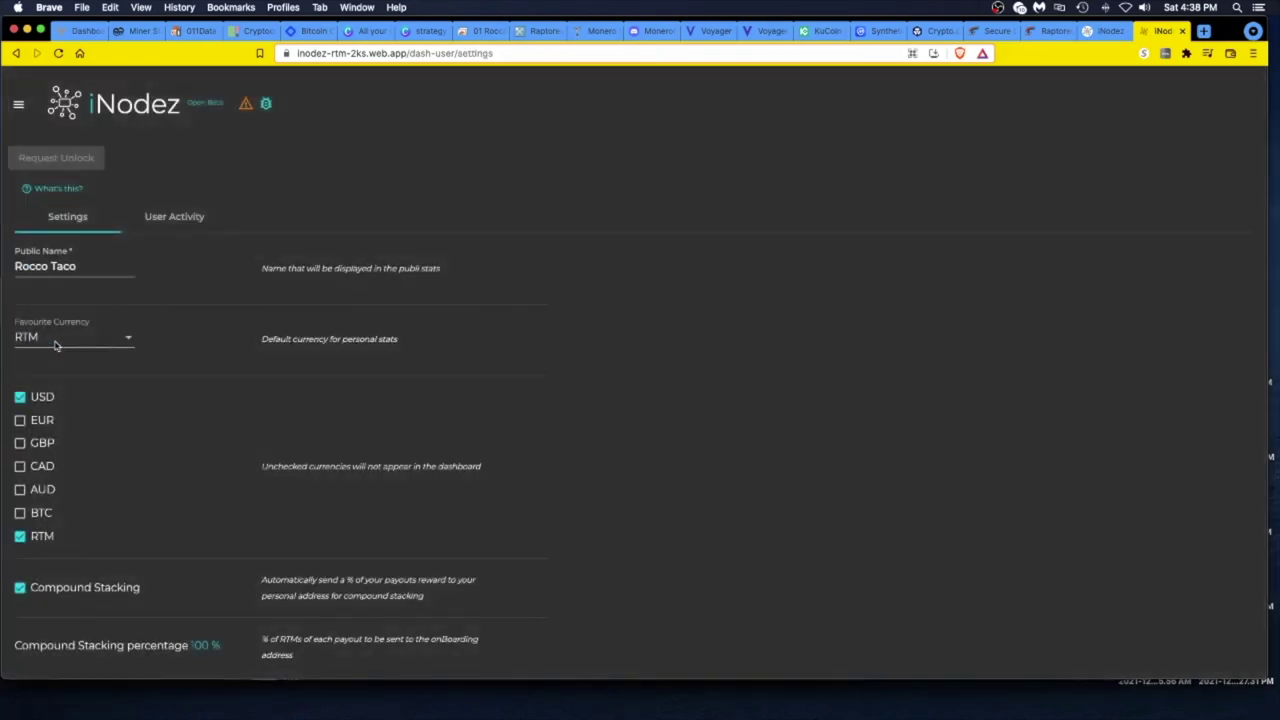
scroll(117, 437, down, 5)
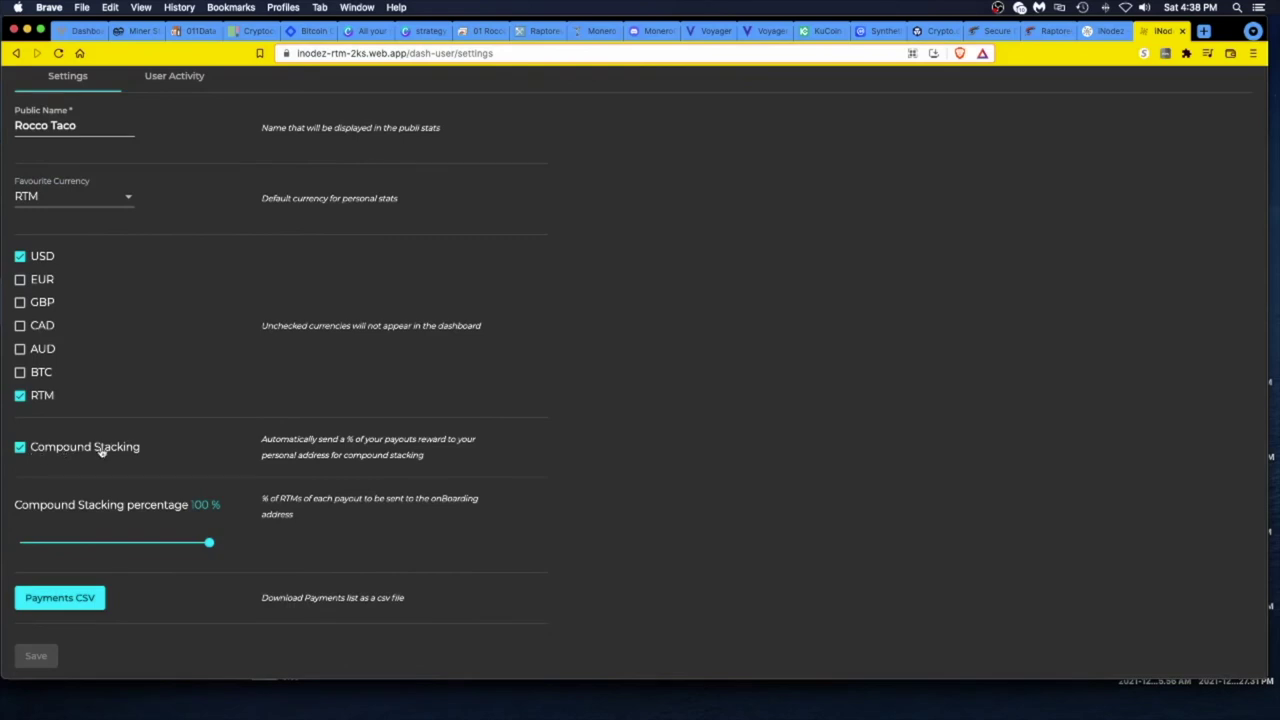
scroll(169, 454, down, 1)
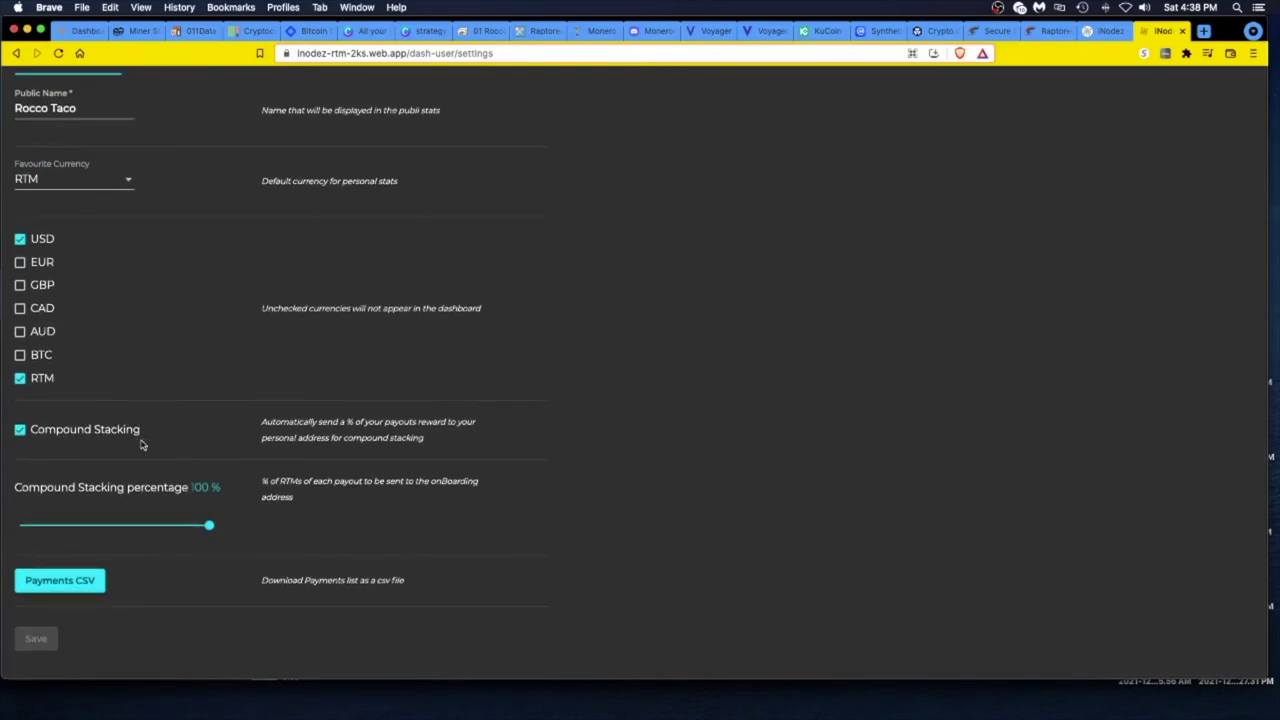
scroll(352, 506, down, 1)
scroll(341, 512, up, 5)
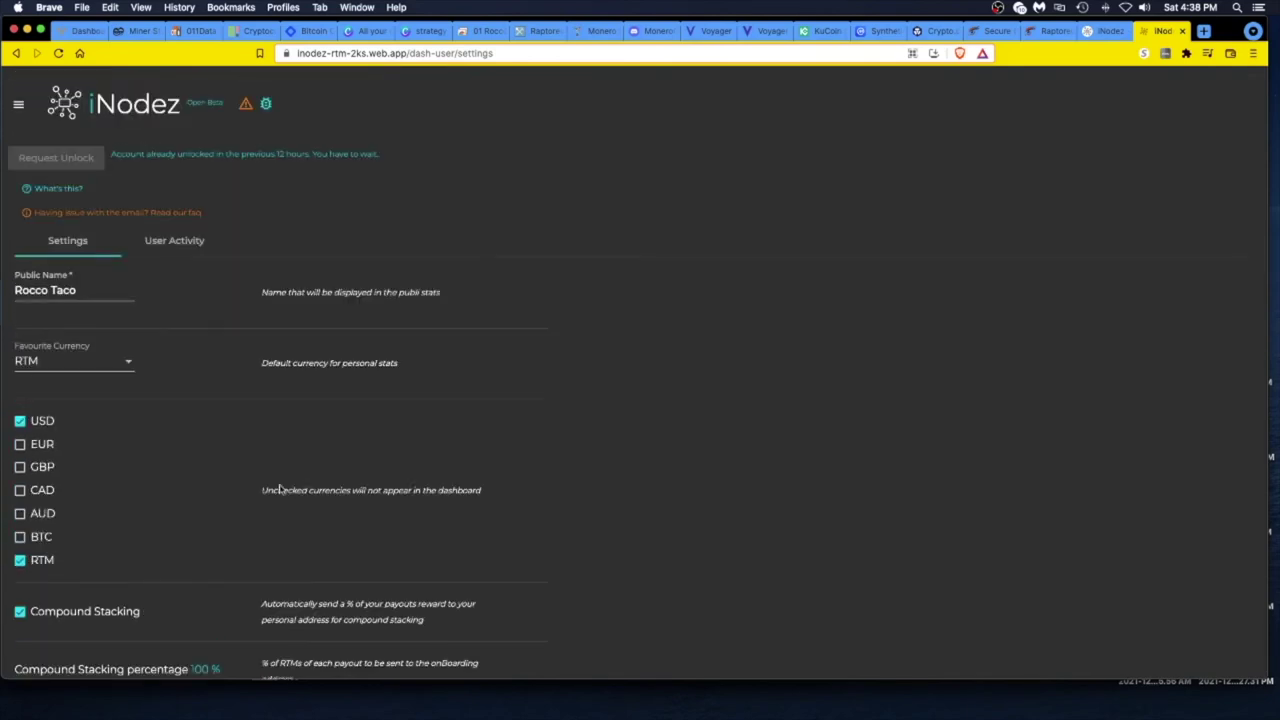
click(166, 246)
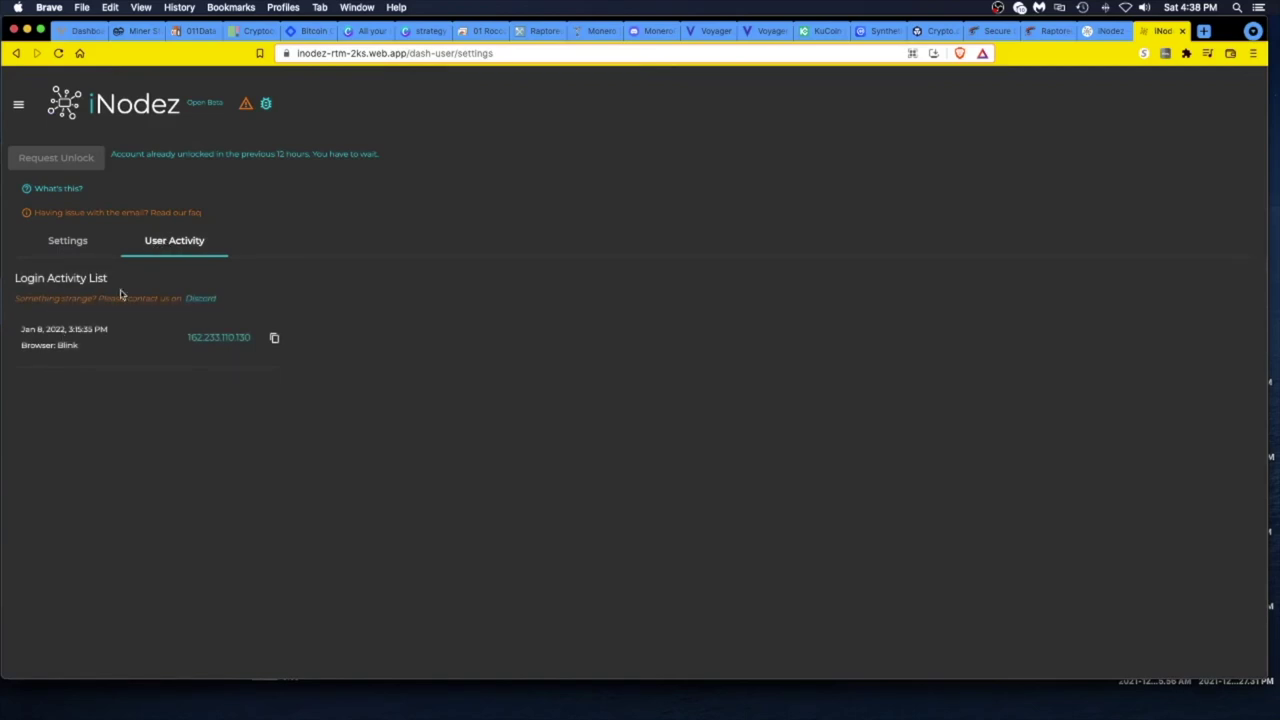
click(64, 247)
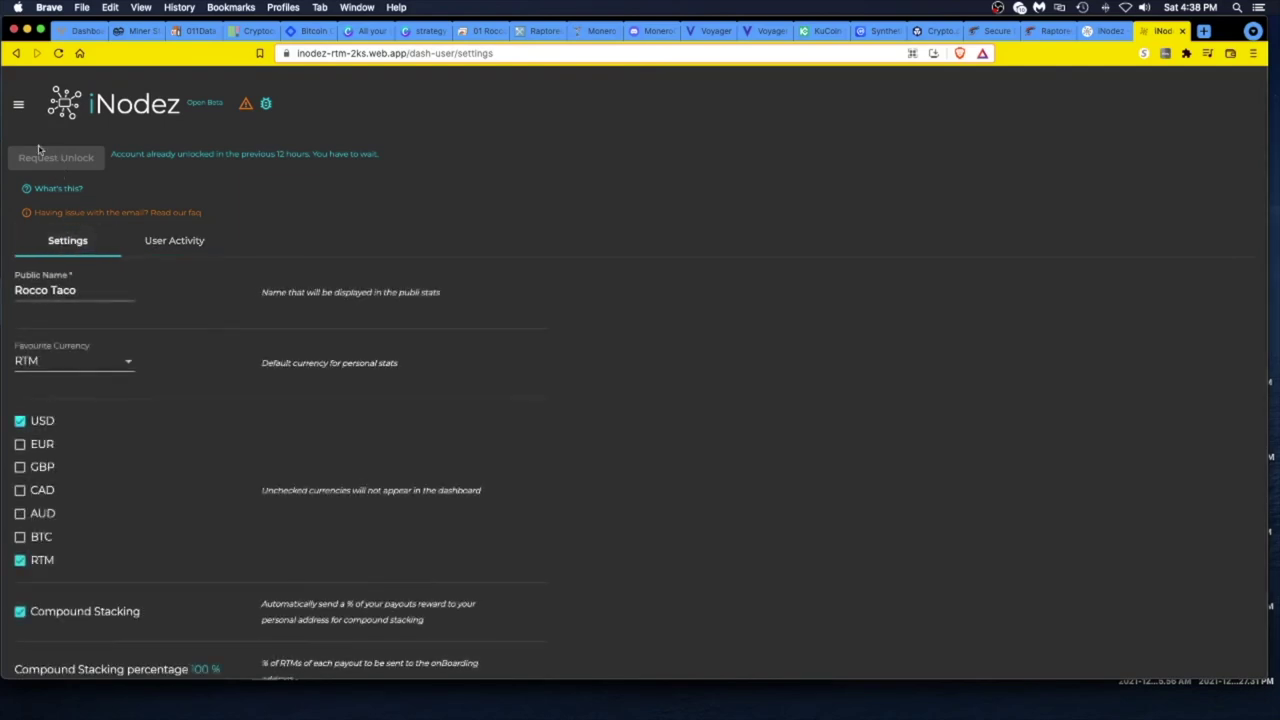
- Open the iNodez dashboard and view the My SmartNodes section and the My Stats section
click(18, 108)
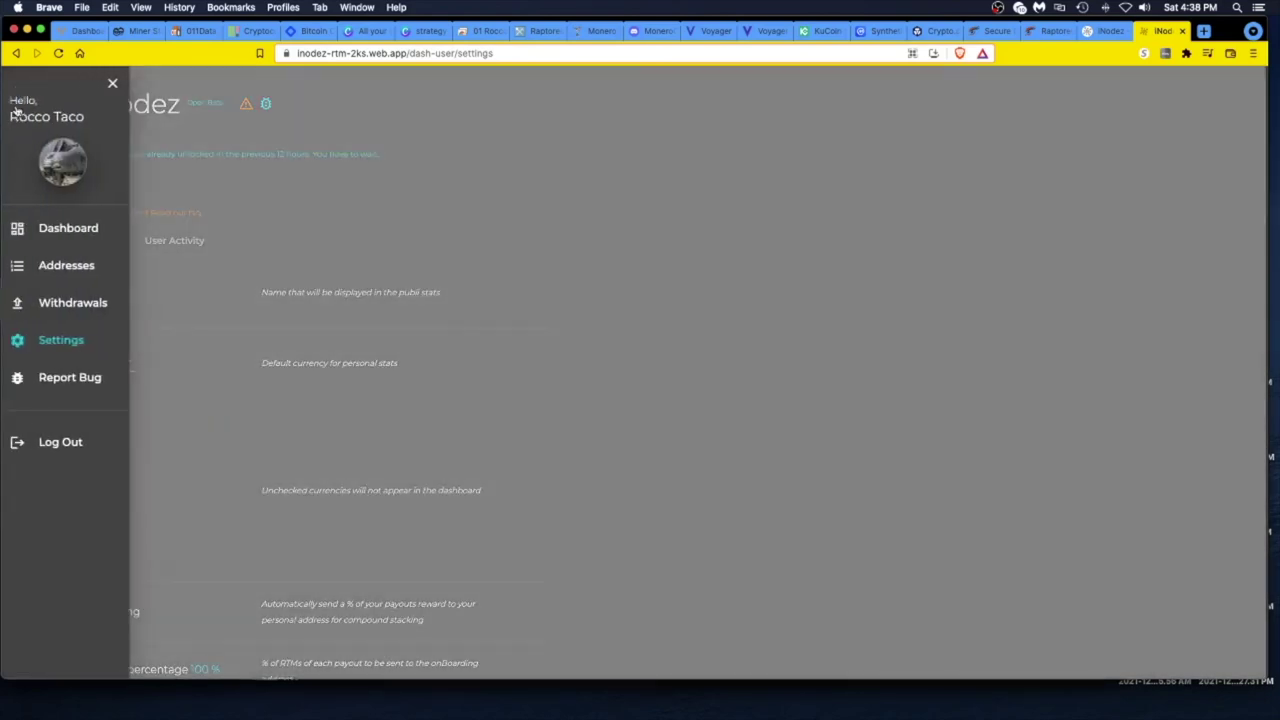
click(64, 231)
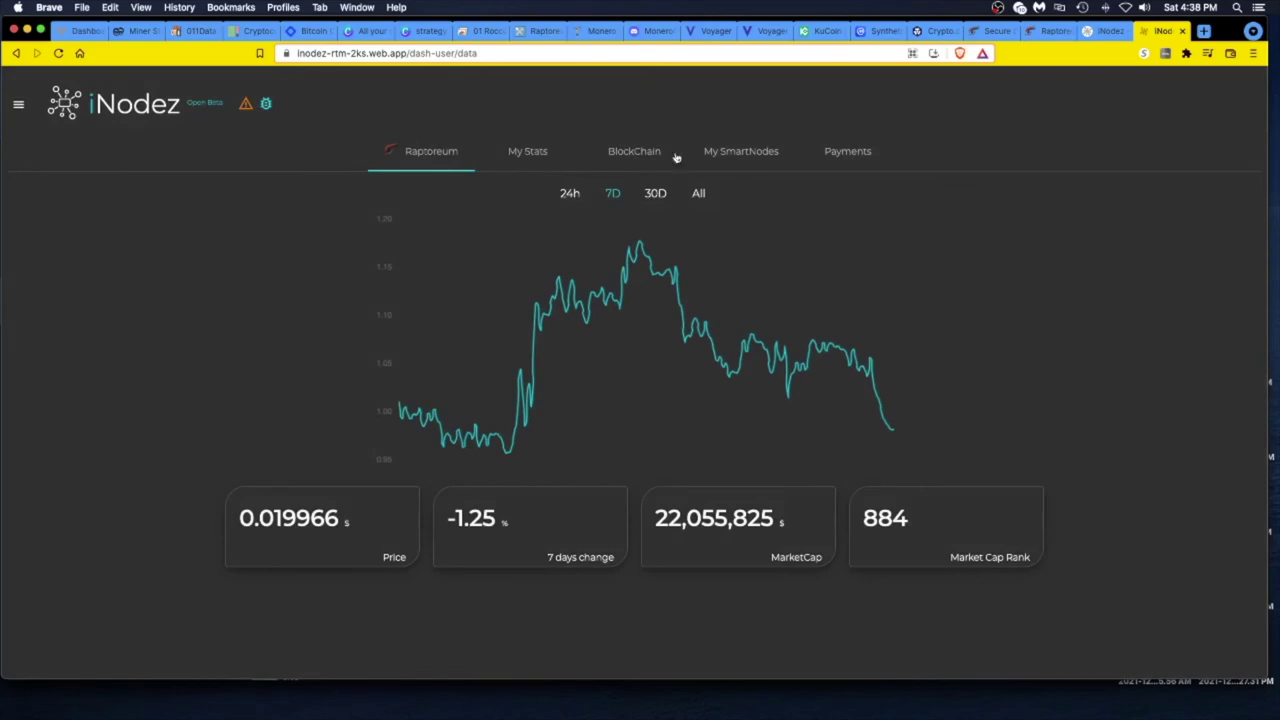
click(752, 156)
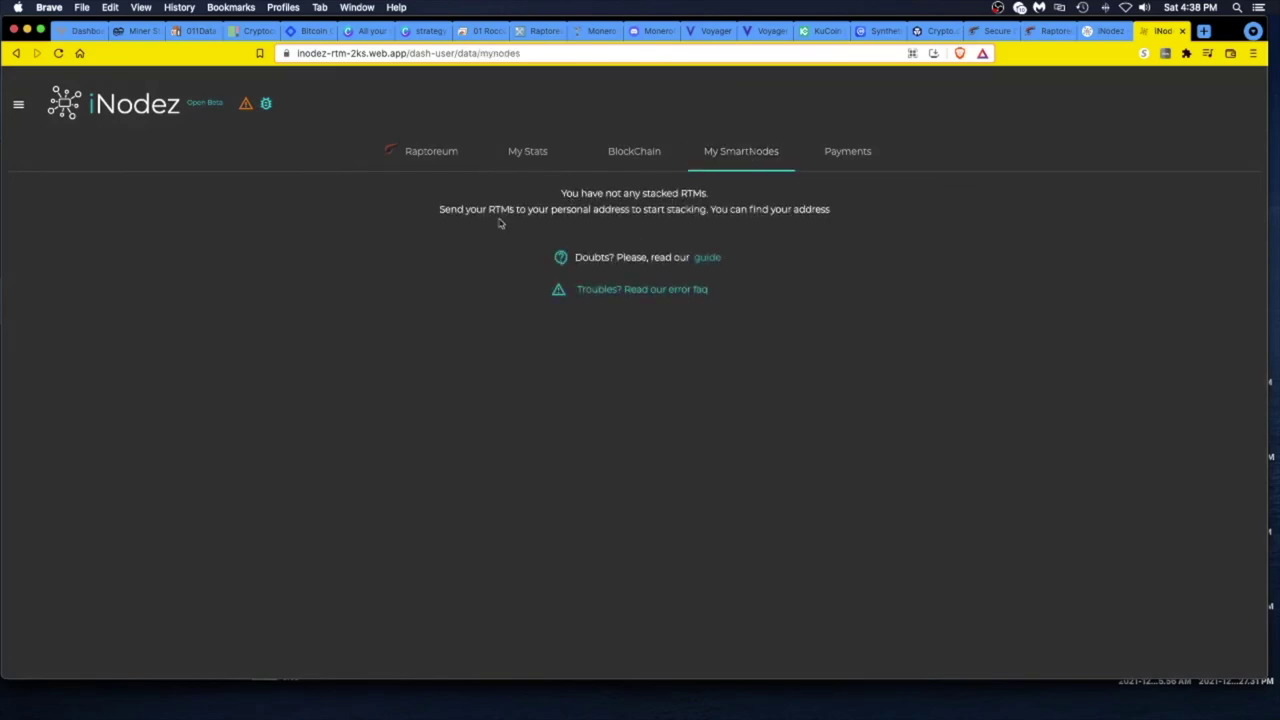
click(520, 156)
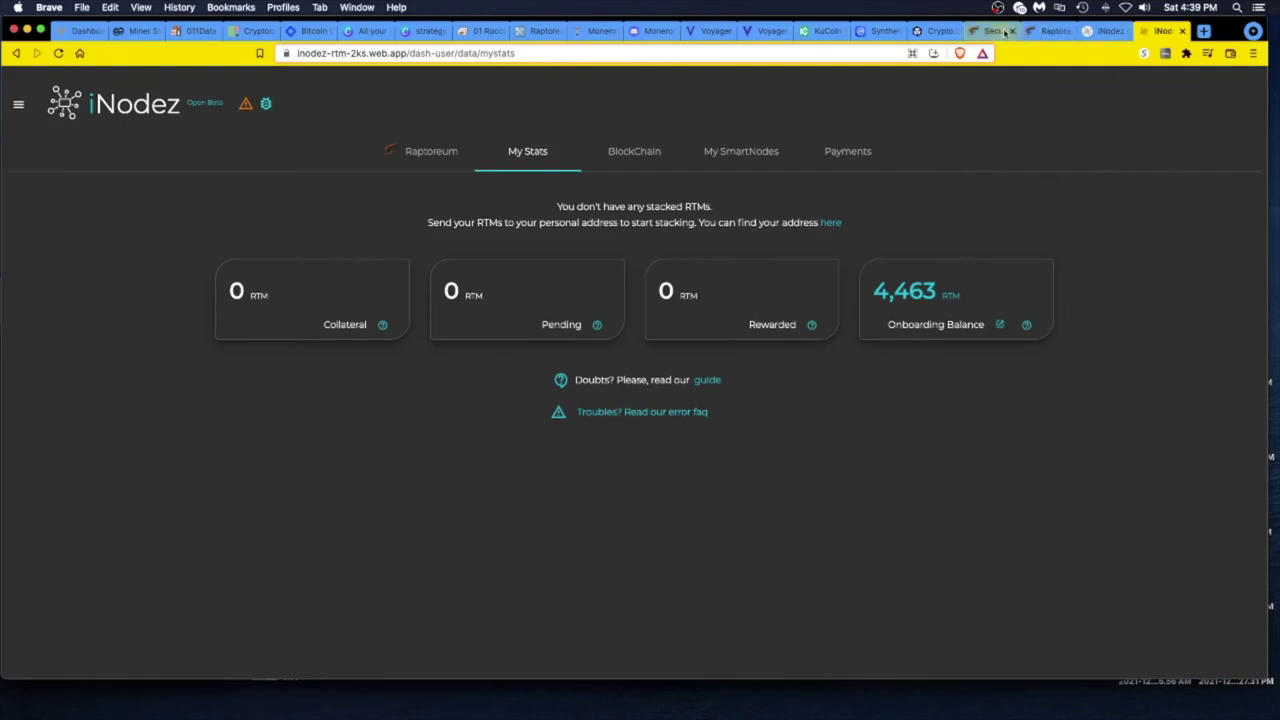
- Revisit the Raptoreum Smartnode Guide and look over the Smartnode hosting terms on the iNodez home page
click(1045, 31)
scroll(569, 436, down, 2)
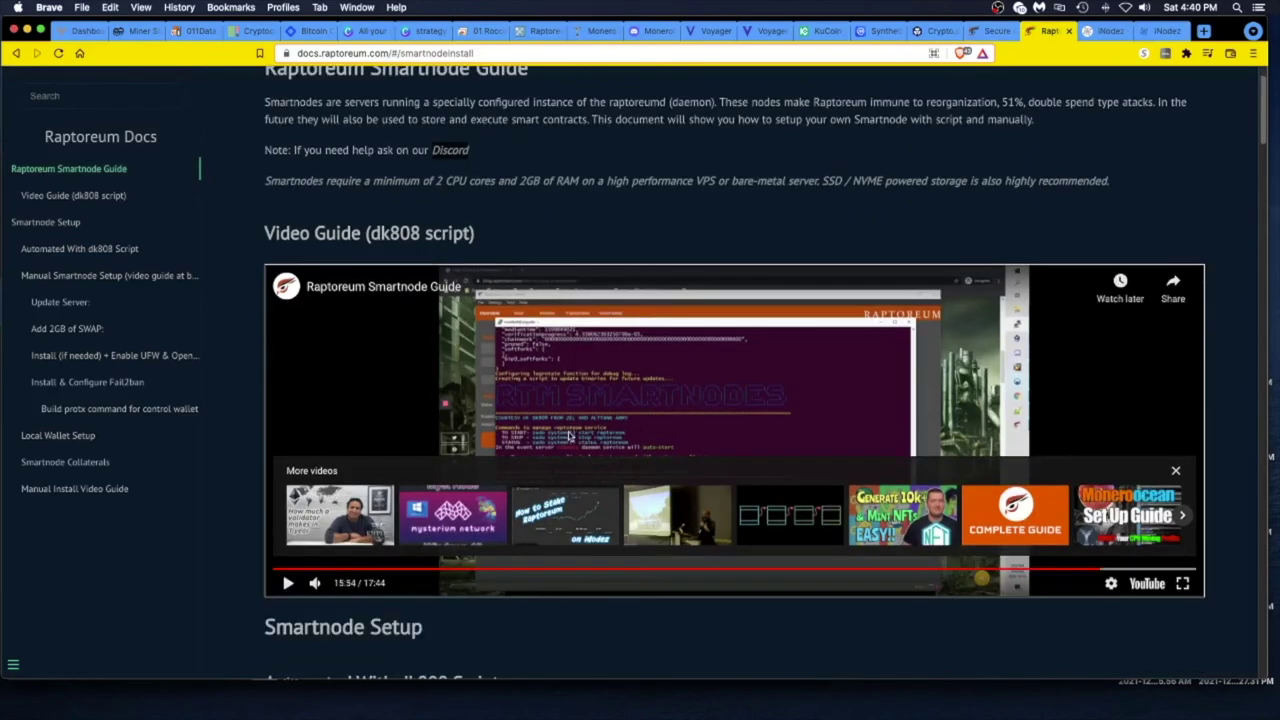
scroll(569, 436, down, 3)
scroll(590, 460, up, 5)
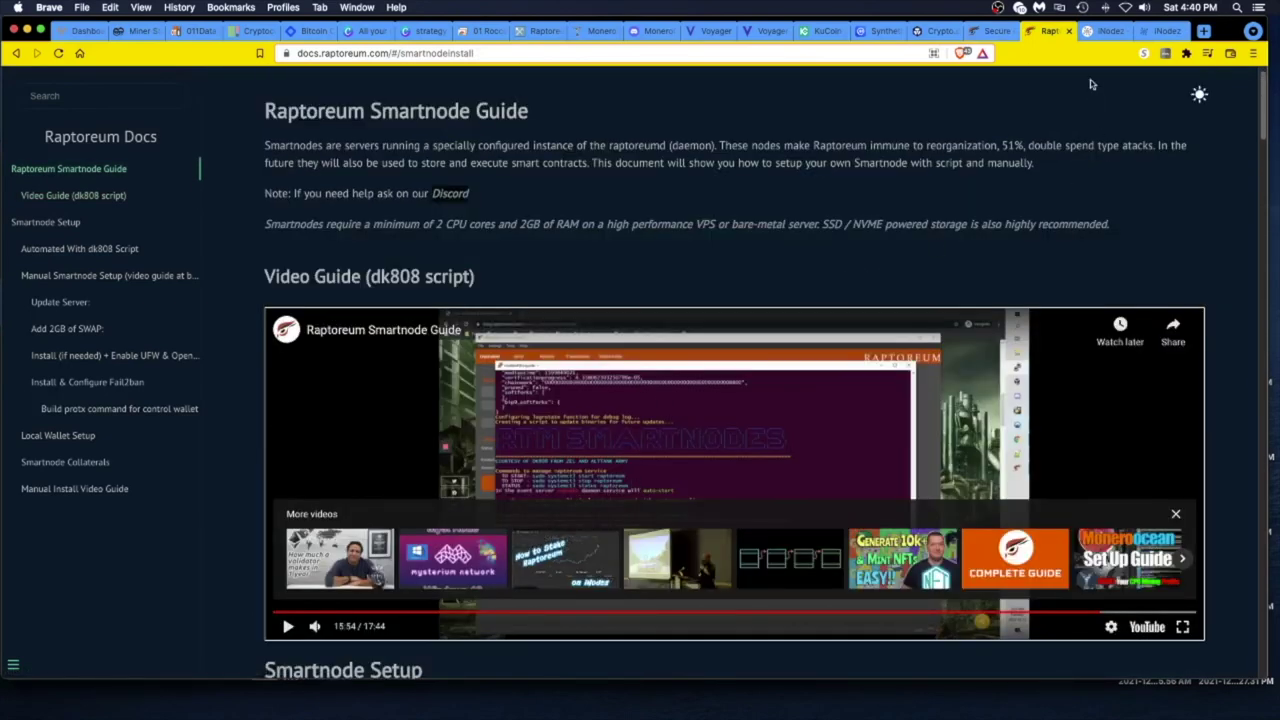
click(1105, 31)
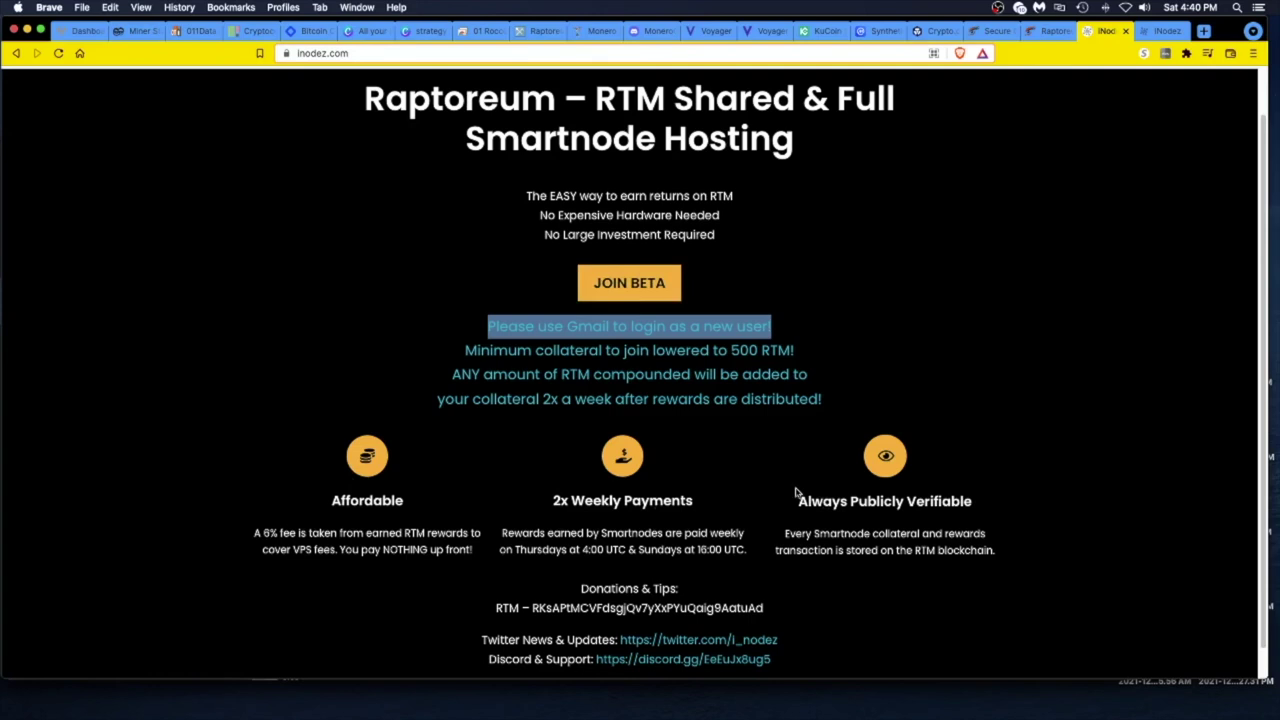
scroll(1042, 405, up, 1)
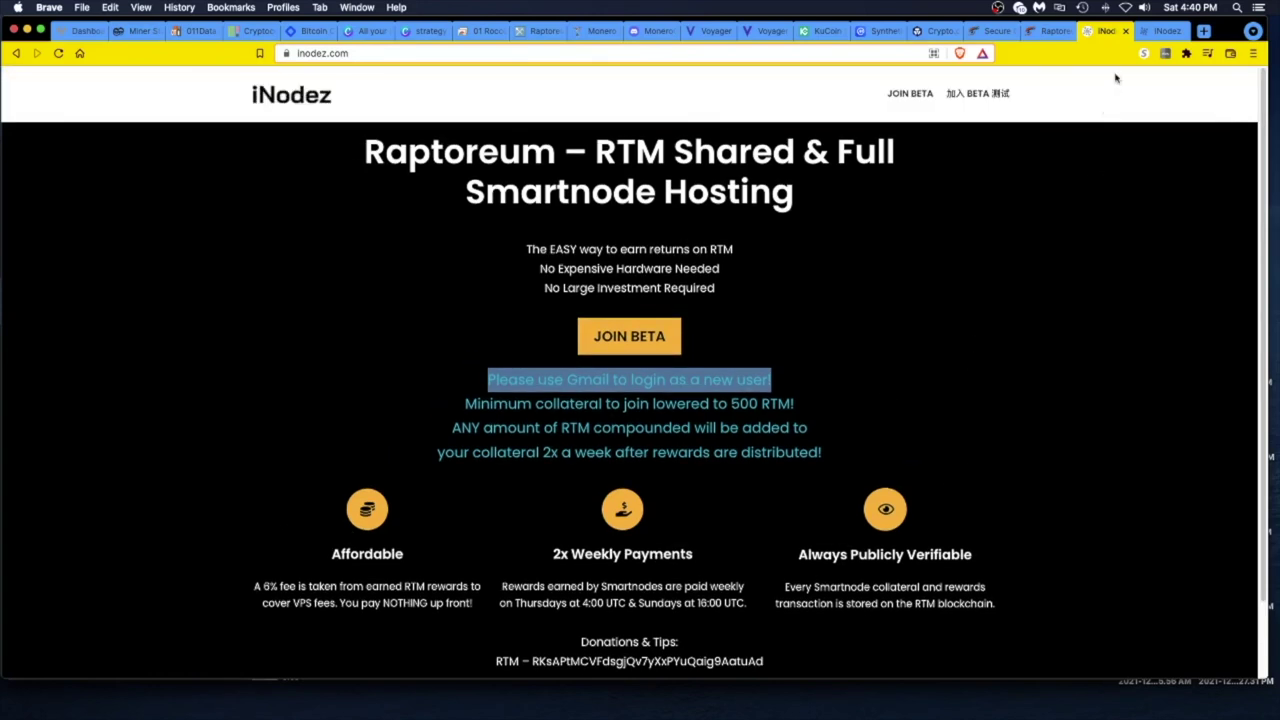
- Go back to the iNodez account dashboard and open the address management page
click(1160, 31)
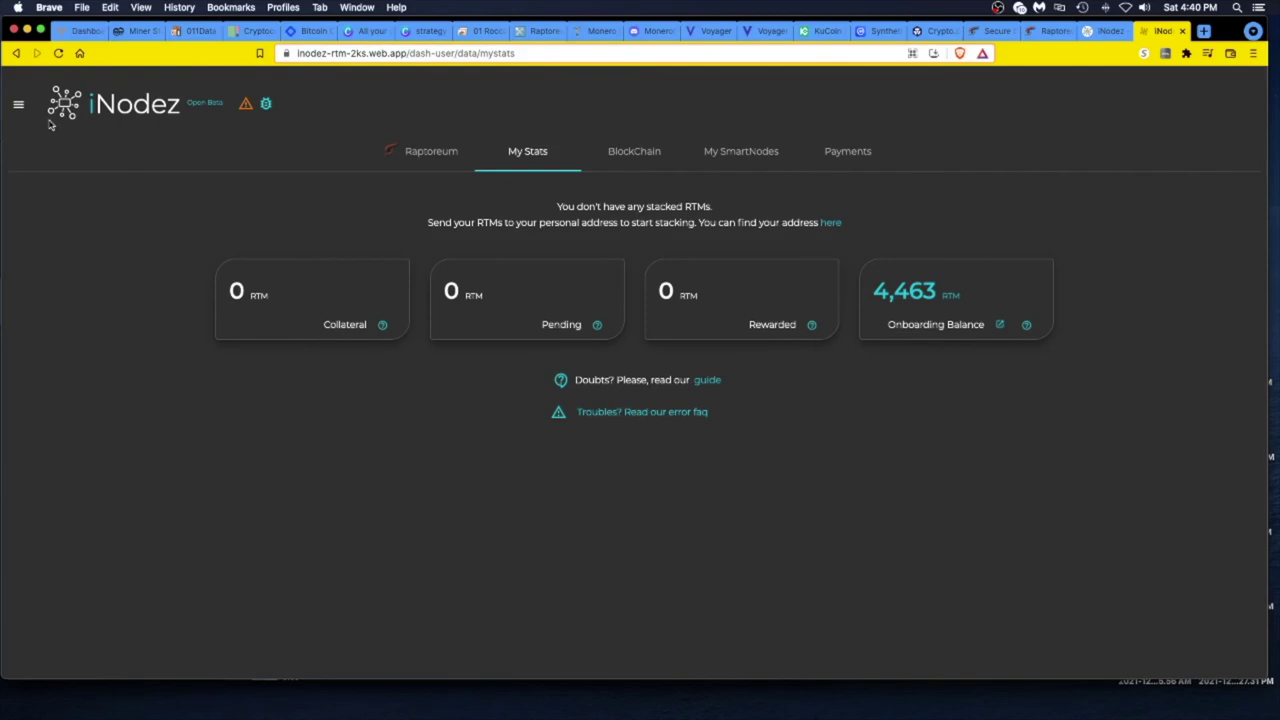
click(18, 105)
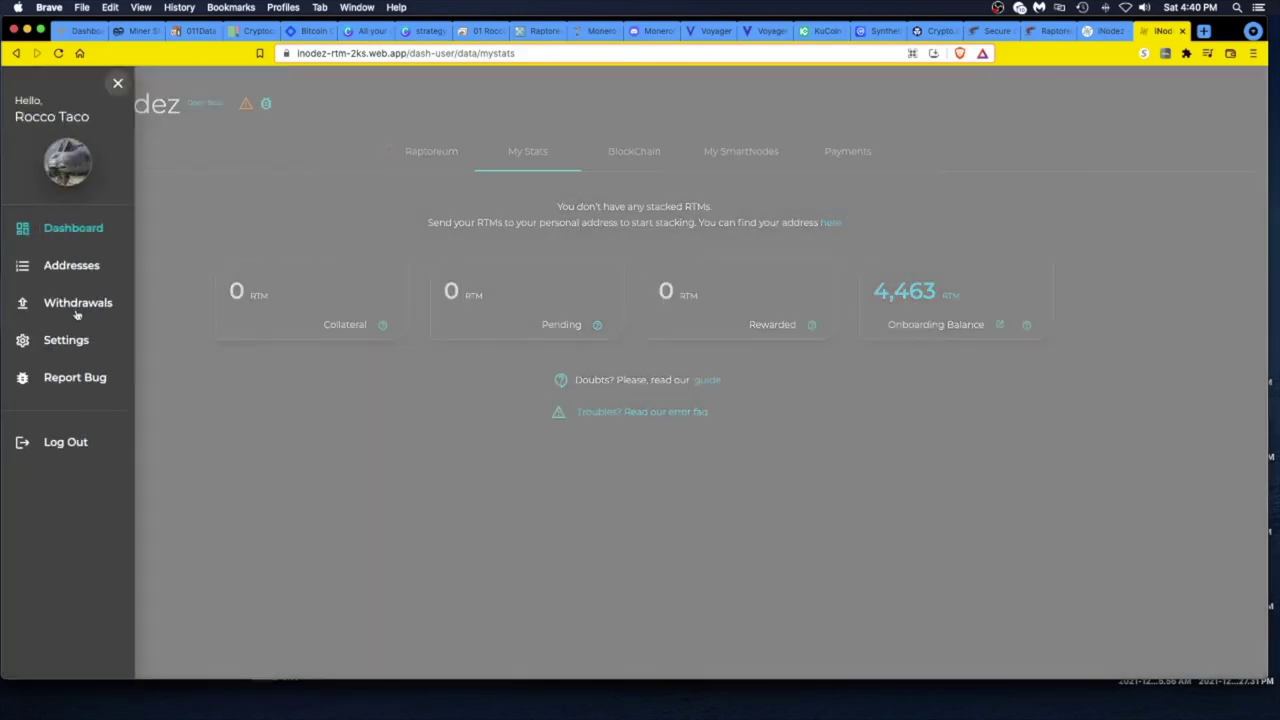
click(72, 265)
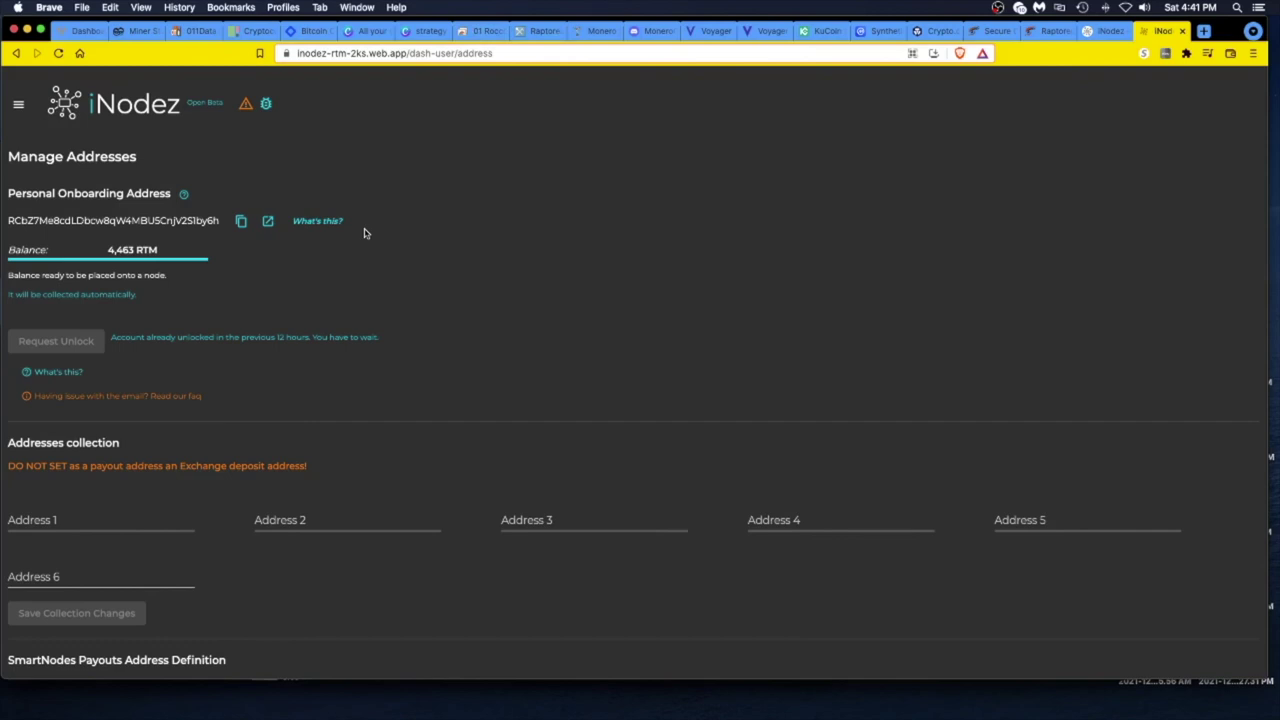
- Check the crypto market map on COIN360 and return to iNodez to open My Stats on the dashboard
click(250, 32)
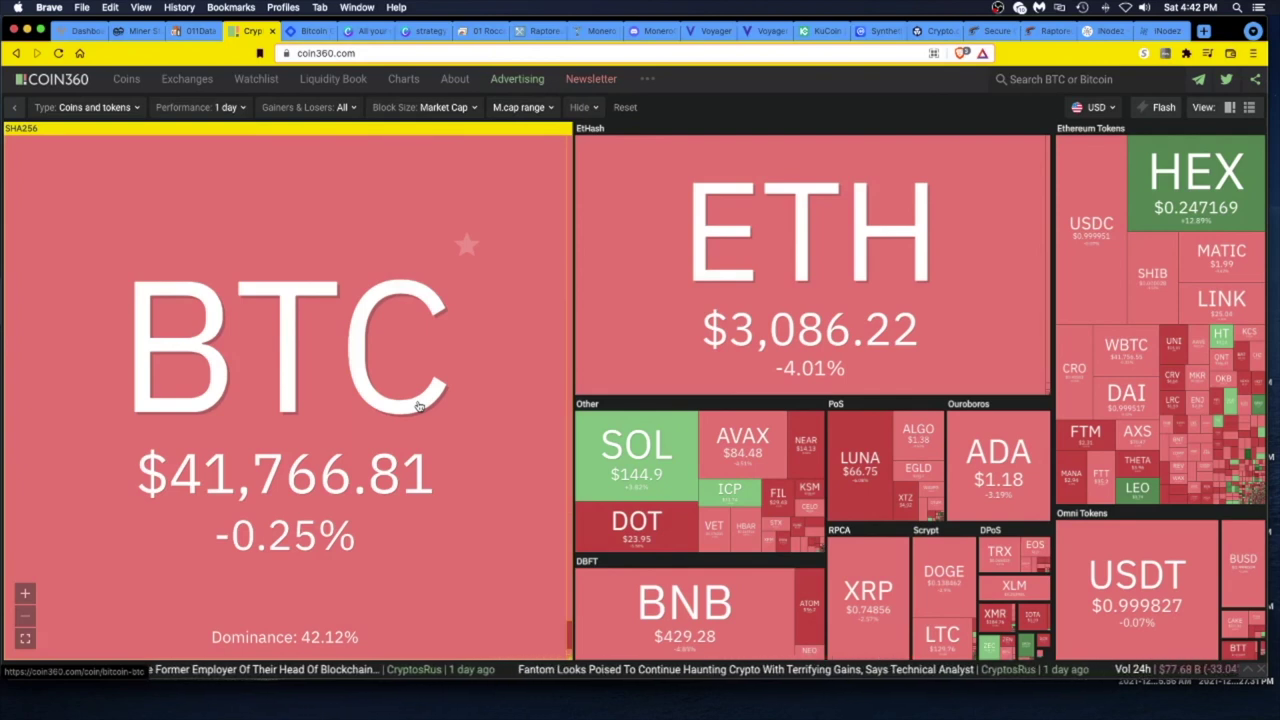
click(1157, 32)
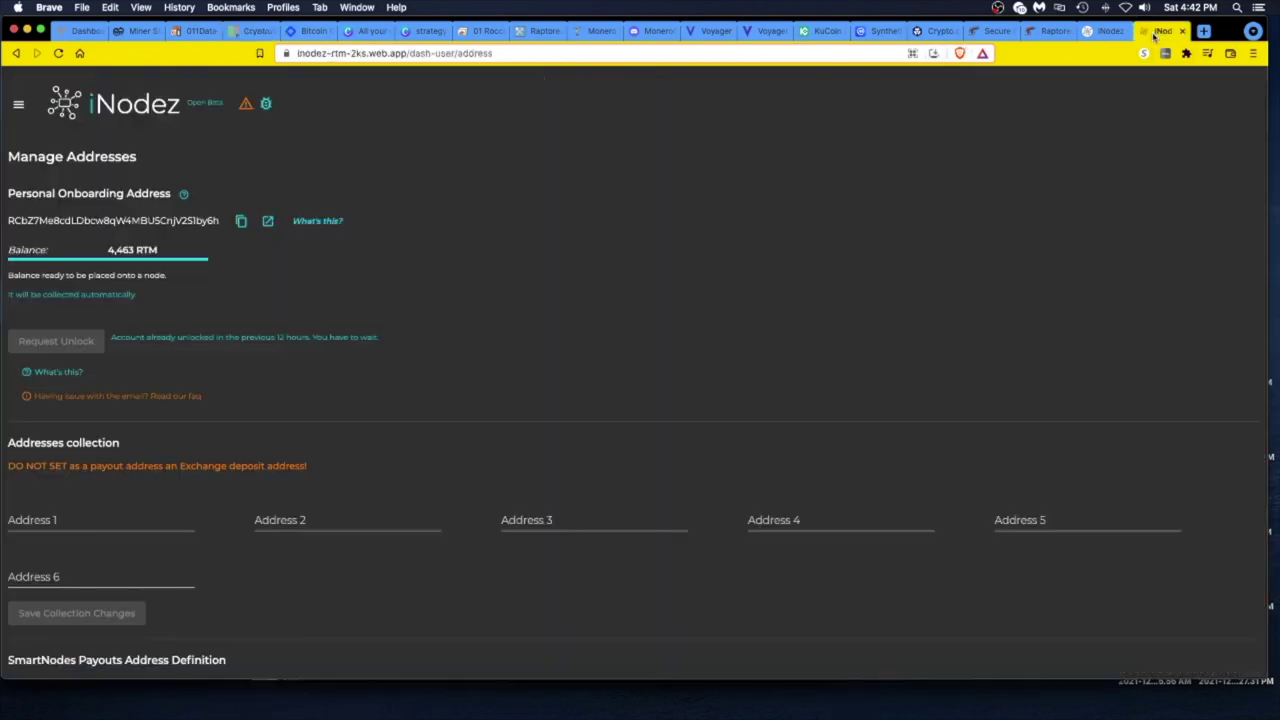
click(20, 110)
click(72, 232)
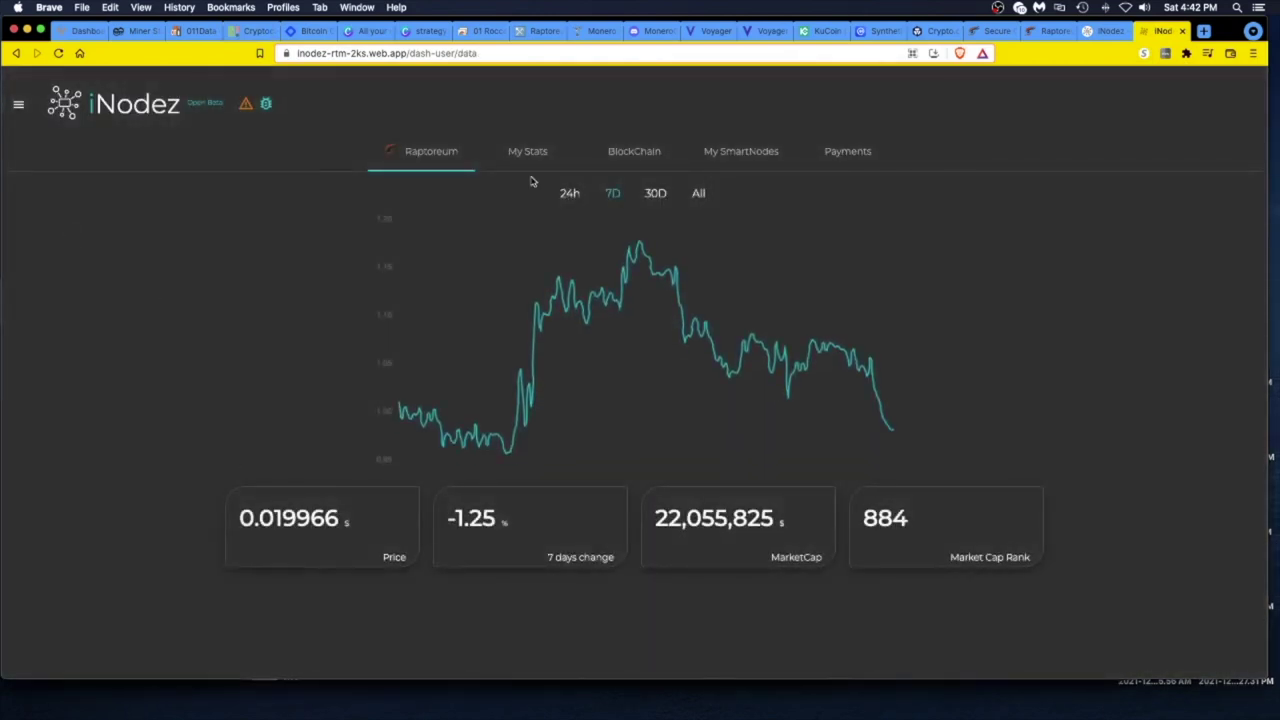
click(538, 155)
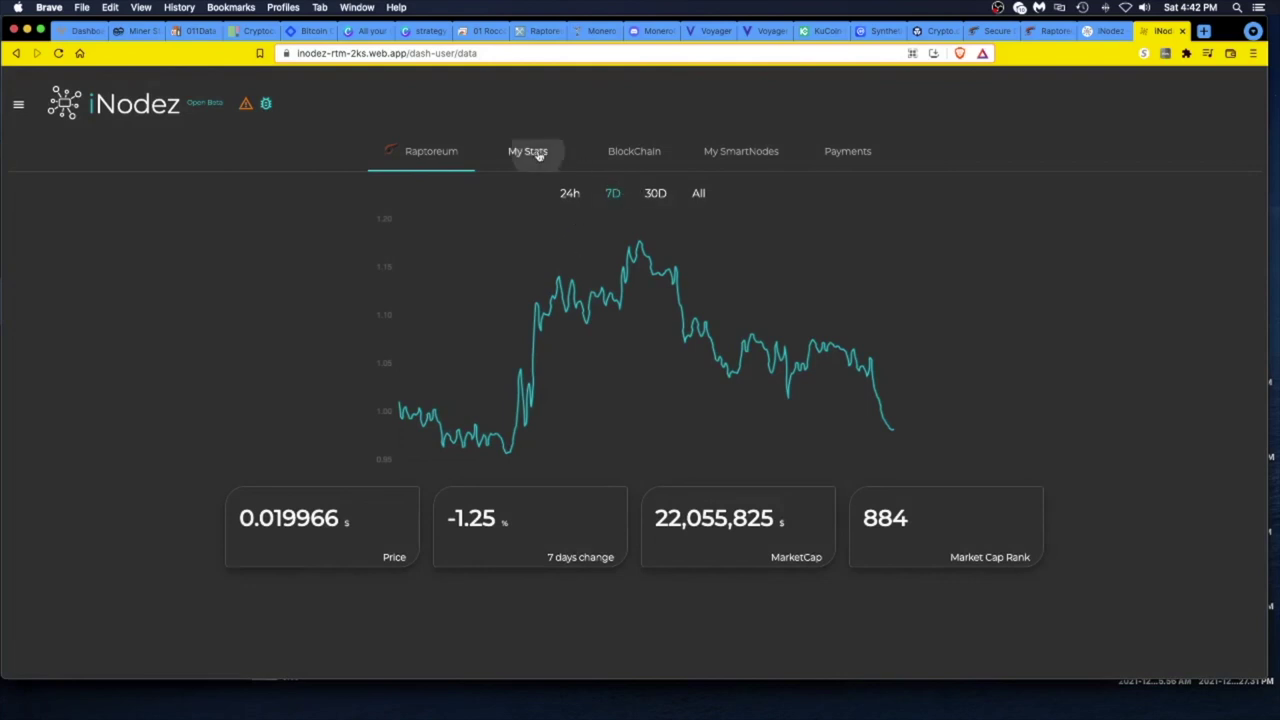